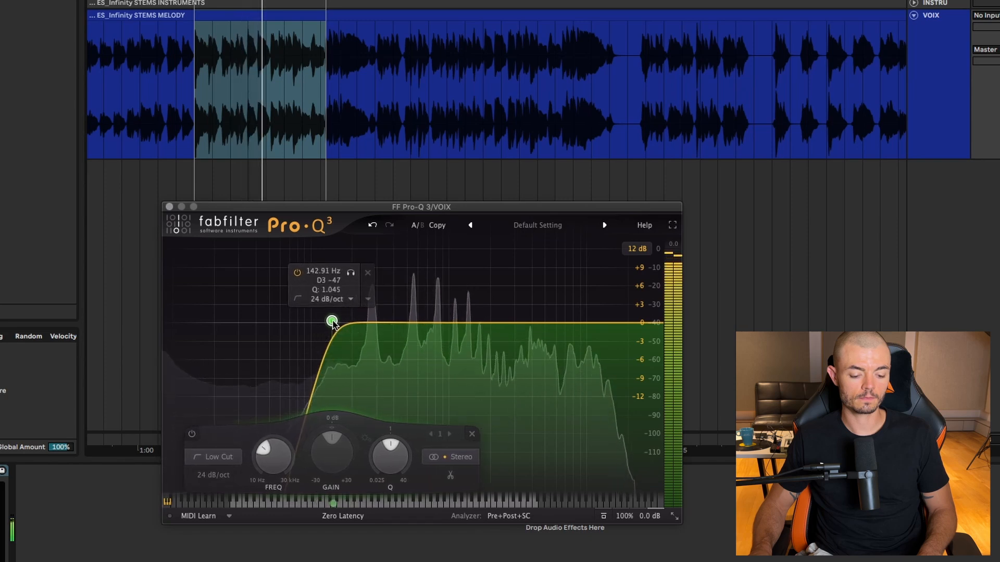
Compare the VOIX playback with the low-cut band bypassed and re-enabled.
left_click(939, 127)
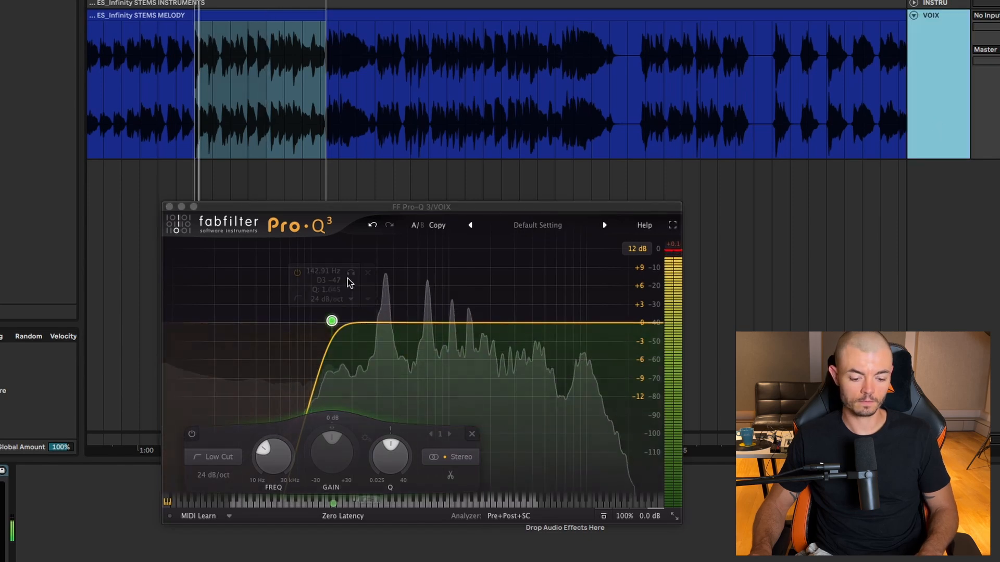
left_click(297, 272)
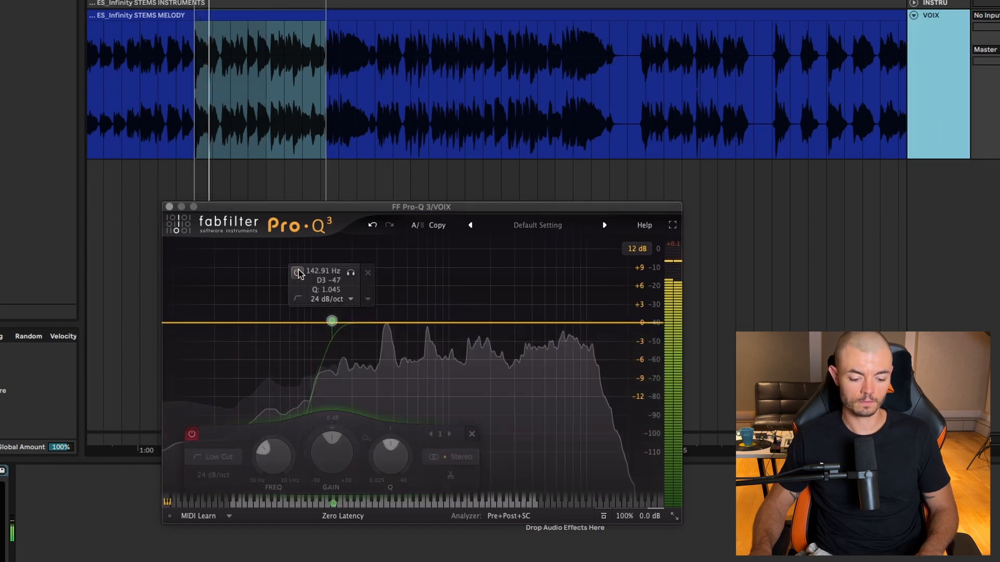
left_click(297, 272)
Audition the low-cut band in solo while lowering its frequency, and set it to about 110 Hz.
left_click(351, 273)
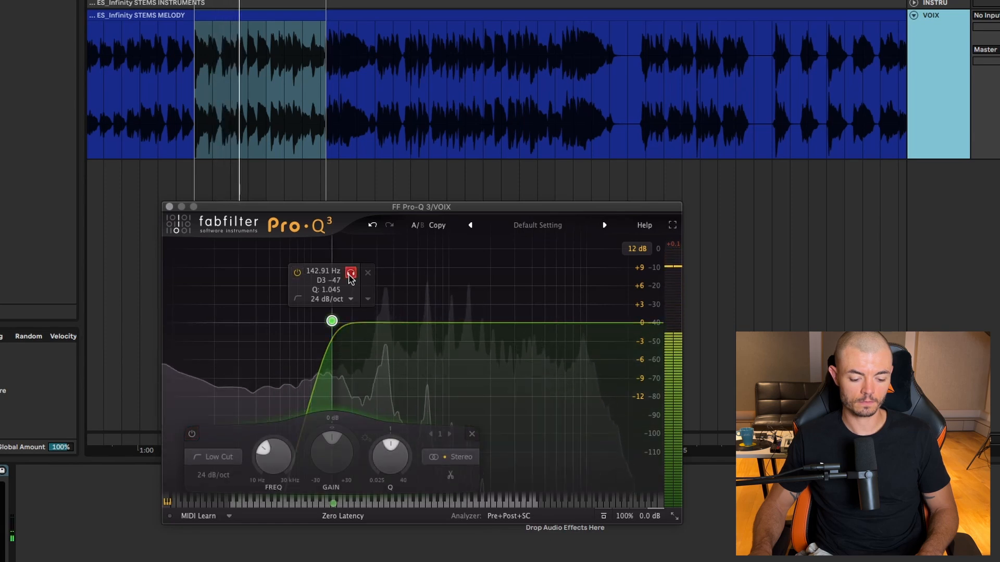
left_click_drag(350, 278, 340, 276)
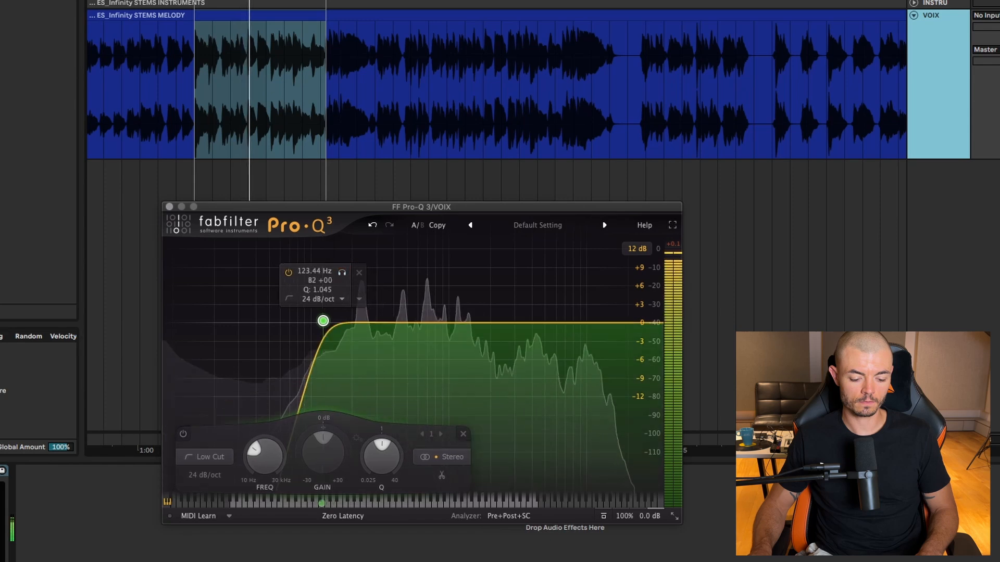
left_click_drag(323, 321, 316, 322)
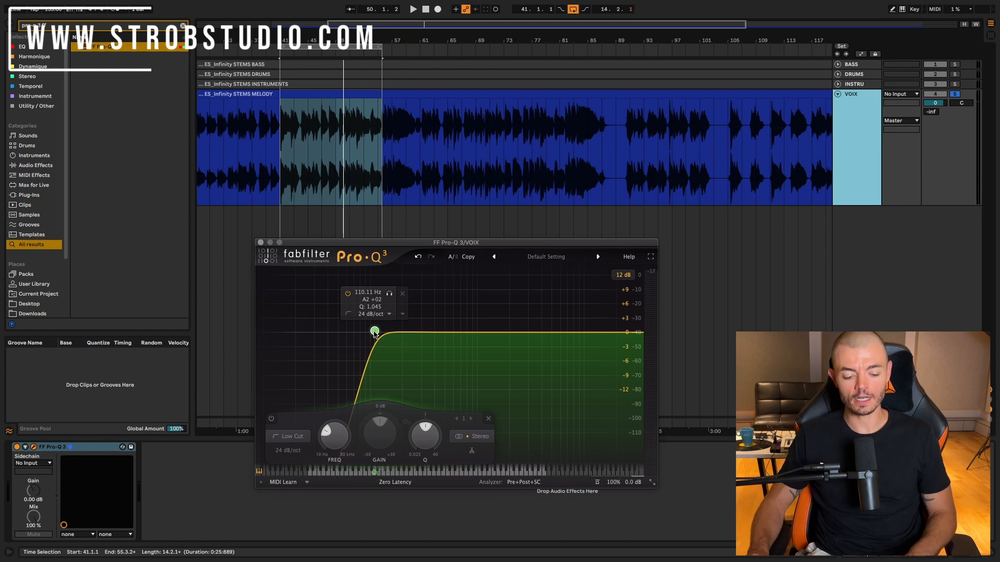
Compare low-cut slopes from 6 to 24 dB/oct during playback, settling on 24 dB/oct at about 118 Hz.
scroll(374, 334, "down", 1)
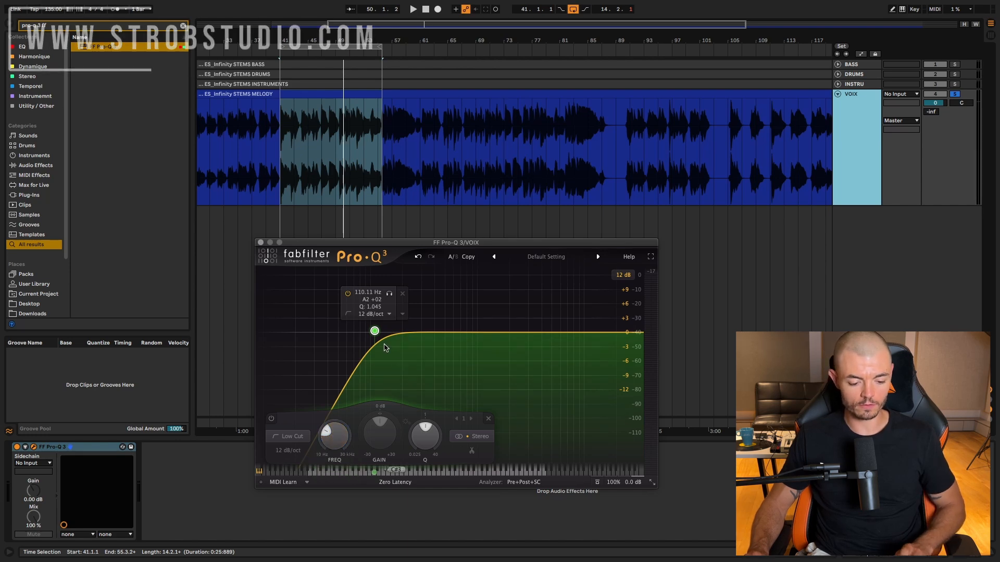
key("space")
left_click_drag(374, 331, 379, 331)
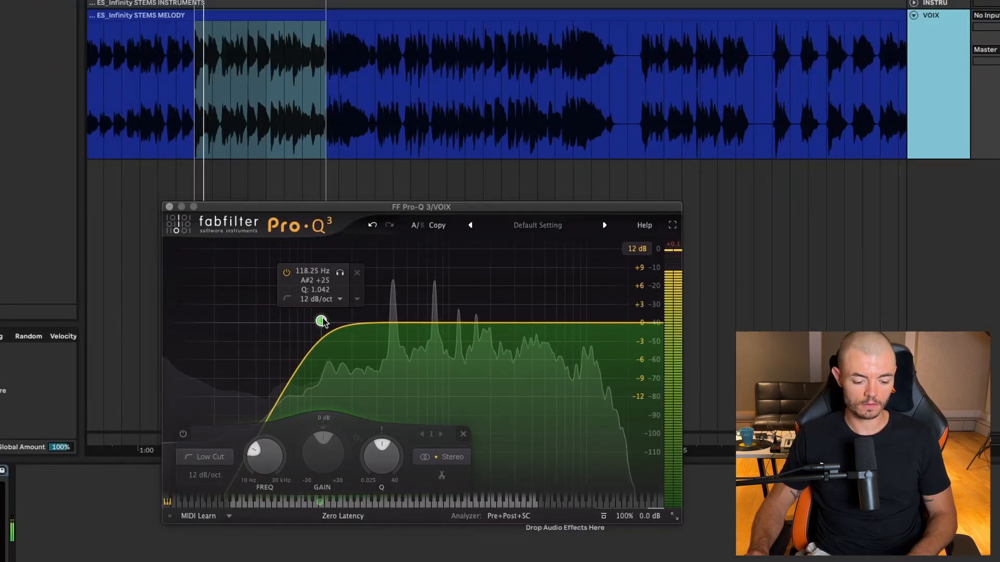
scroll(321, 321, "up", 2)
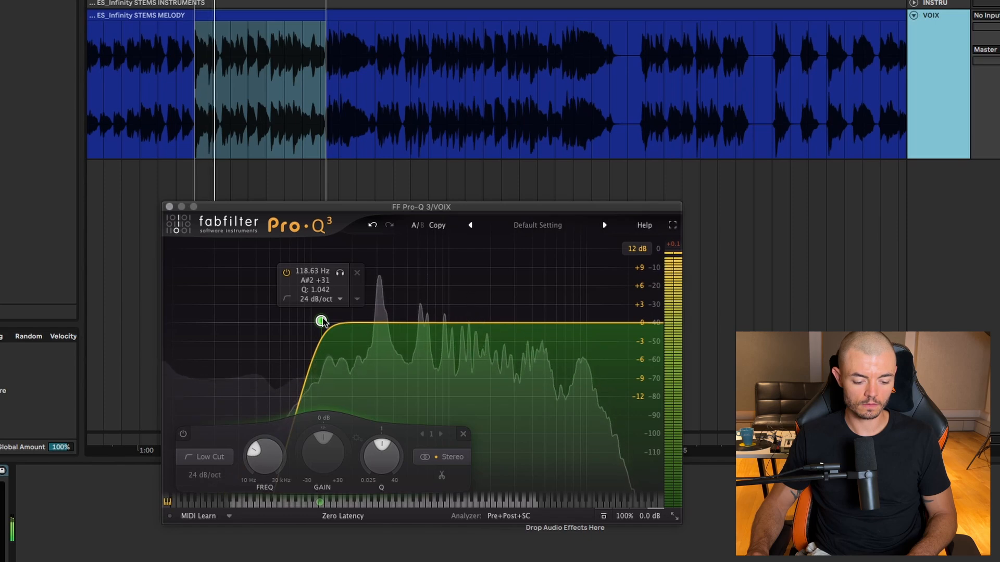
scroll(321, 322, "down", 3)
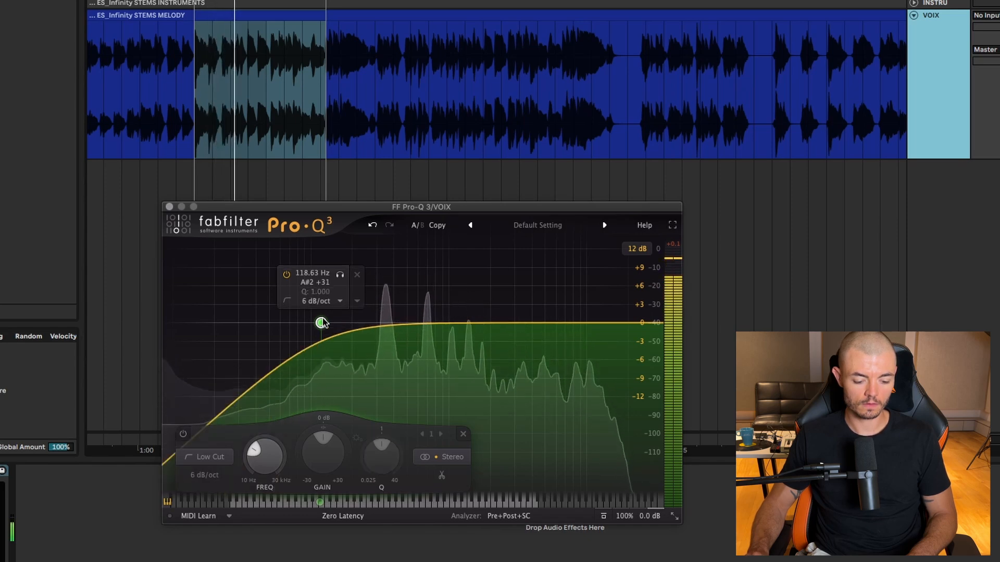
scroll(322, 322, "up", 2)
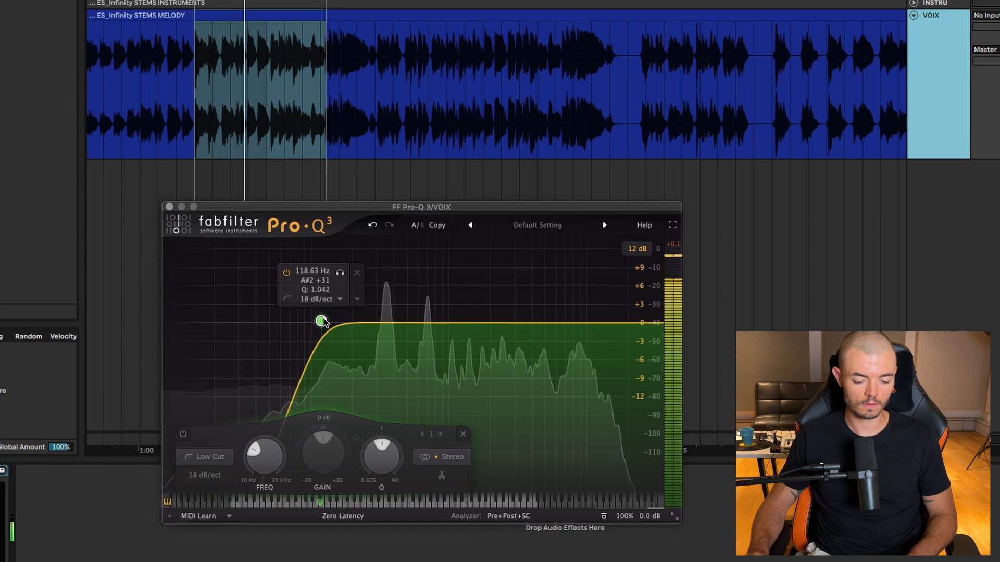
scroll(322, 322, "up", 2)
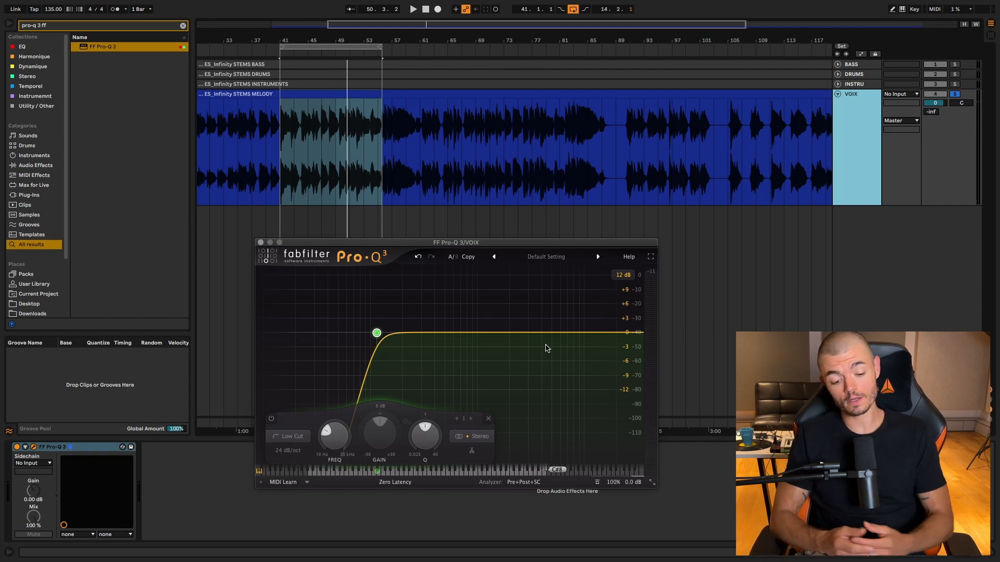
Add a flat midrange bell band, and audition the low cut in solo up to about 467 Hz before setting it to about 170 Hz.
key("space")
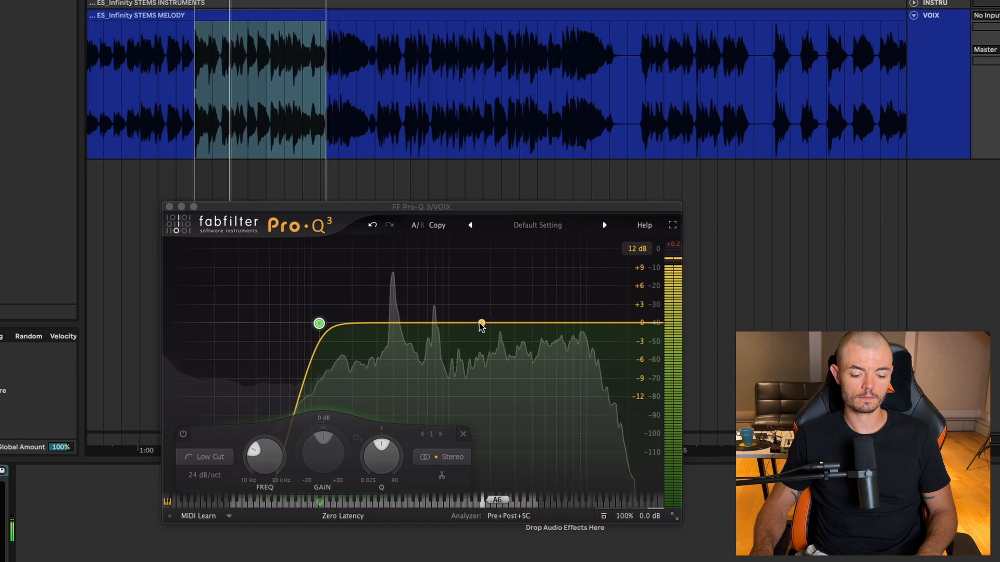
mouse_move(473, 323)
left_mouse_down()
mouse_move(483, 267)
mouse_move(483, 352)
mouse_move(480, 292)
mouse_move(505, 290)
mouse_move(476, 295)
mouse_move(470, 323)
left_mouse_up()
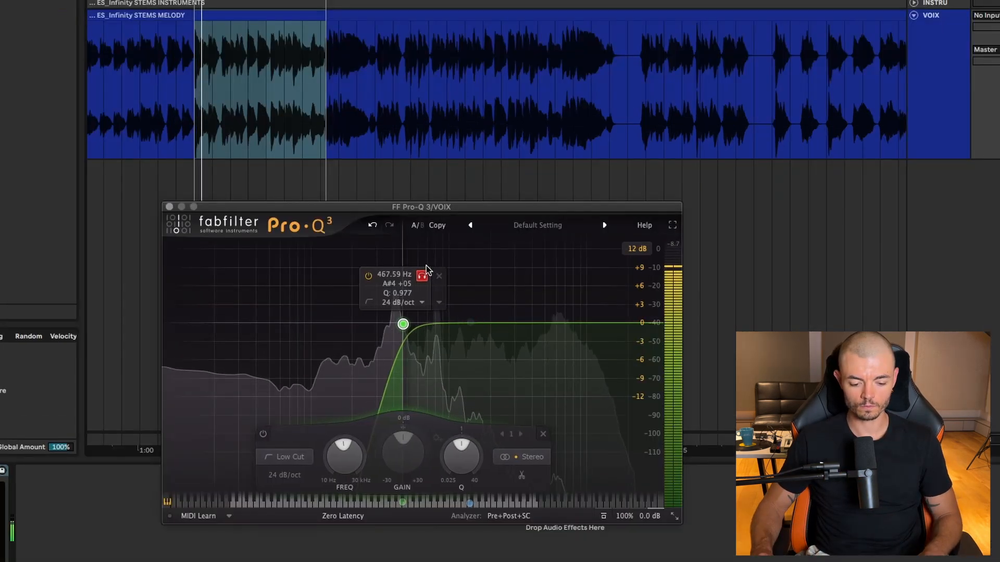
left_click_drag(428, 265, 421, 266)
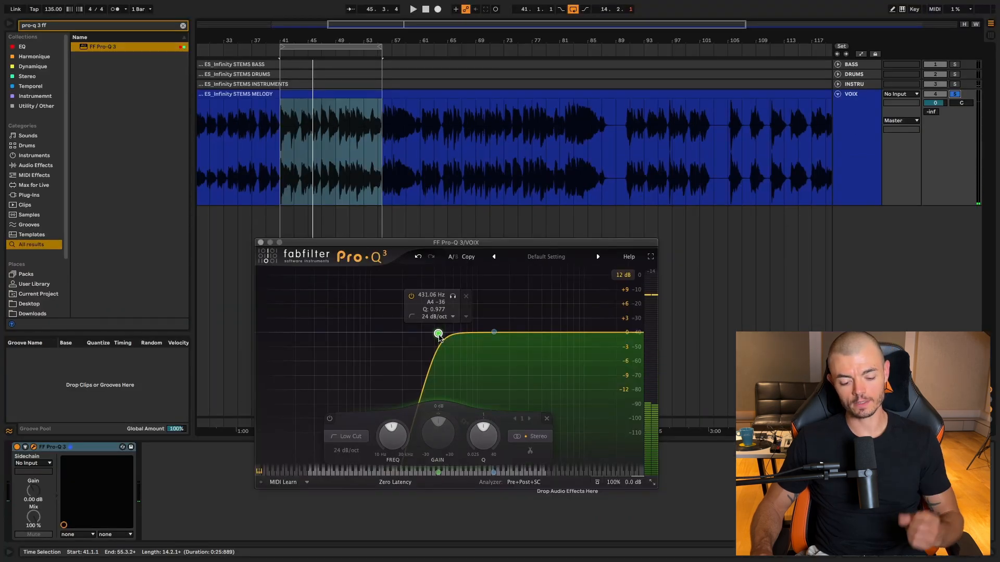
left_click_drag(440, 338, 396, 338)
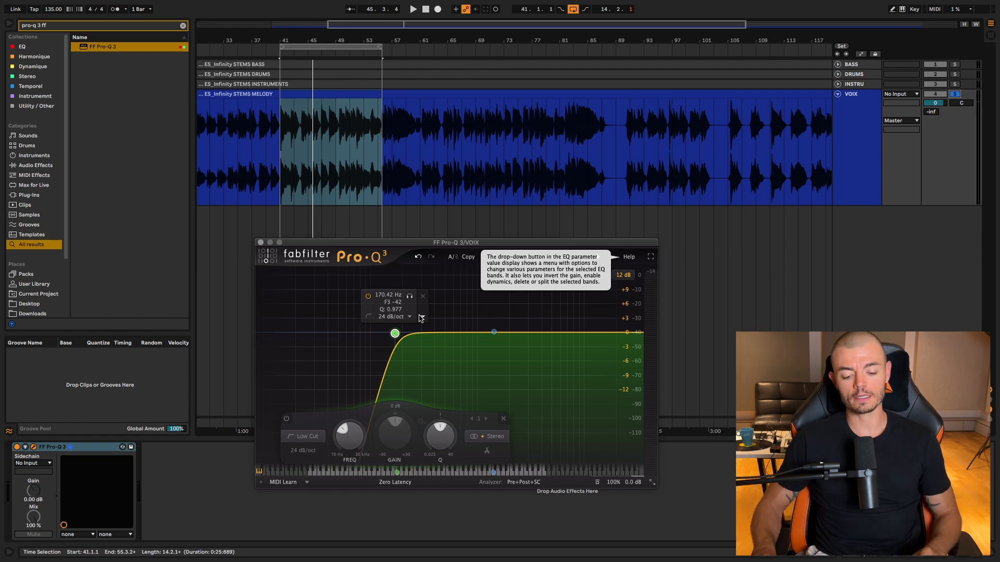
Audition a midrange bell boost near 670 Hz with the low cut's Q at 0.615, and bring the bell's gain back to about +0.34 dB.
left_click_drag(458, 333, 429, 285)
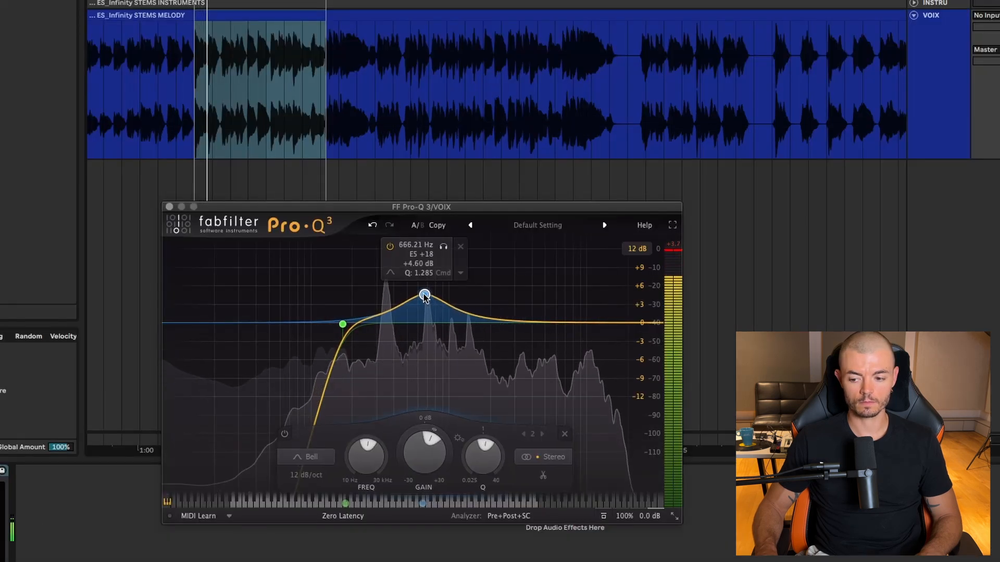
scroll(424, 291, "up", 2)
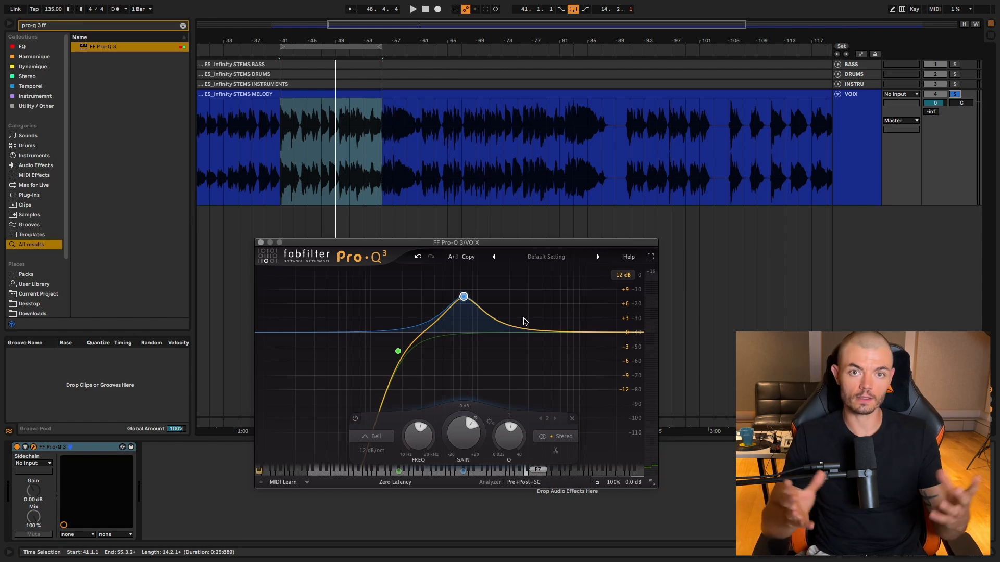
mouse_move(438, 294)
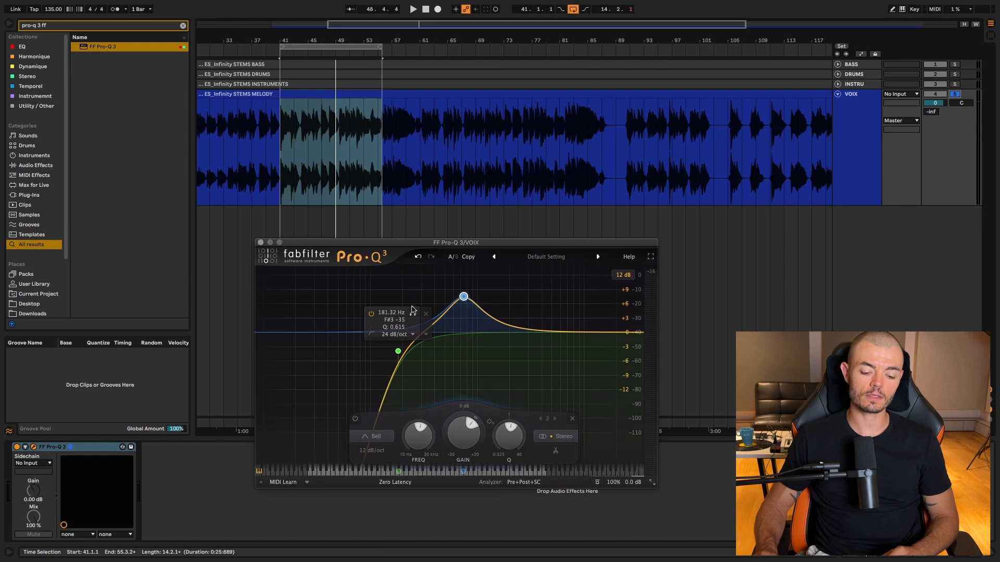
left_click_drag(463, 296, 460, 332)
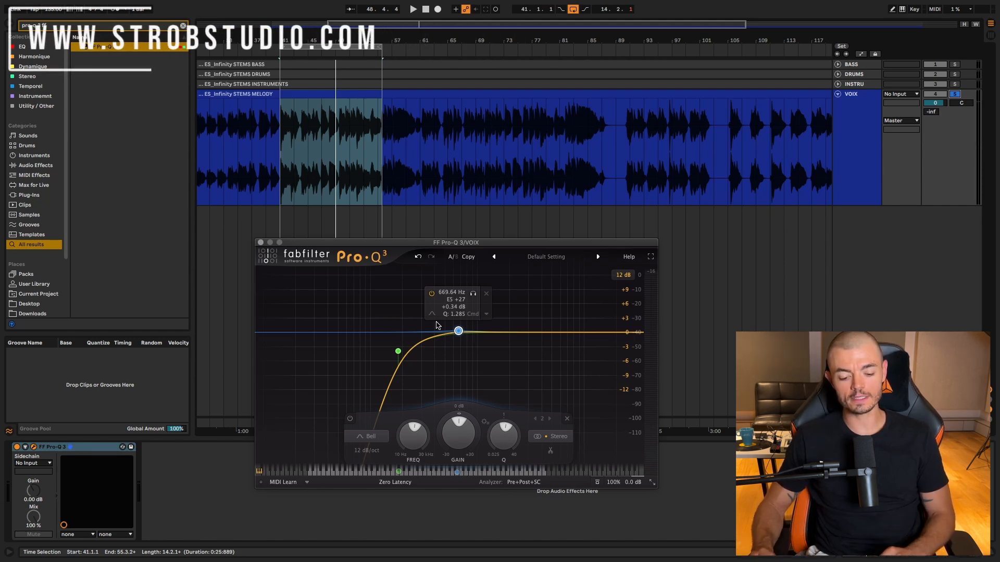
Add a second bell band in the low mids, try strong boosts against a midrange dip, and set it to about 214 Hz at +1.75 dB.
left_click_drag(436, 335, 412, 292)
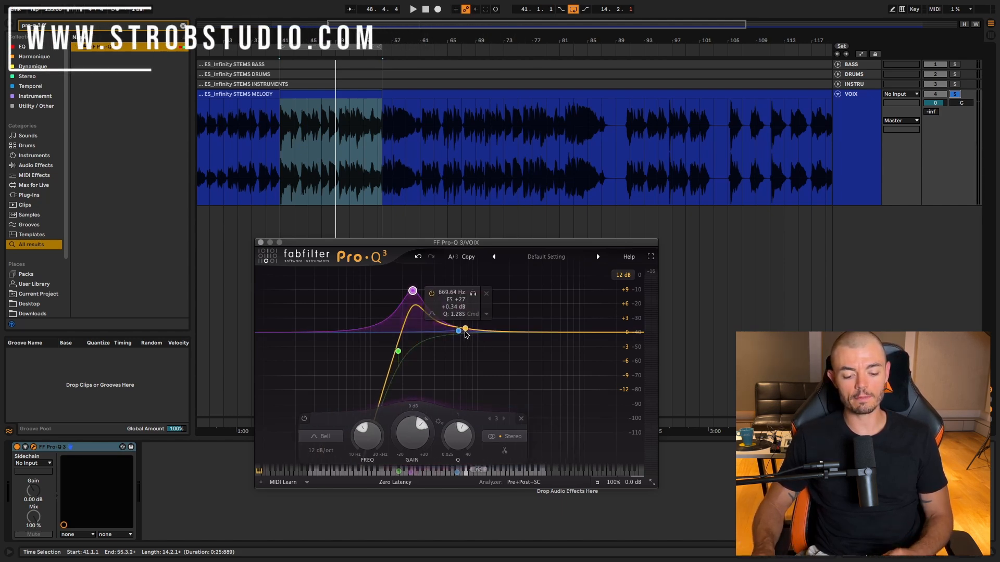
left_click_drag(459, 332, 468, 351)
left_click_drag(413, 292, 413, 296)
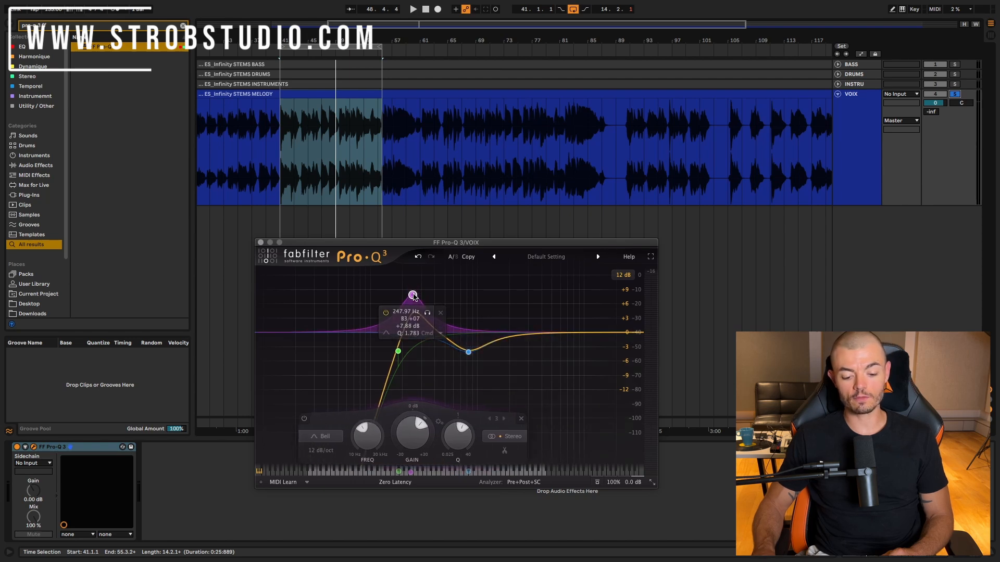
left_click_drag(468, 352, 413, 356)
left_click_drag(466, 305, 404, 286)
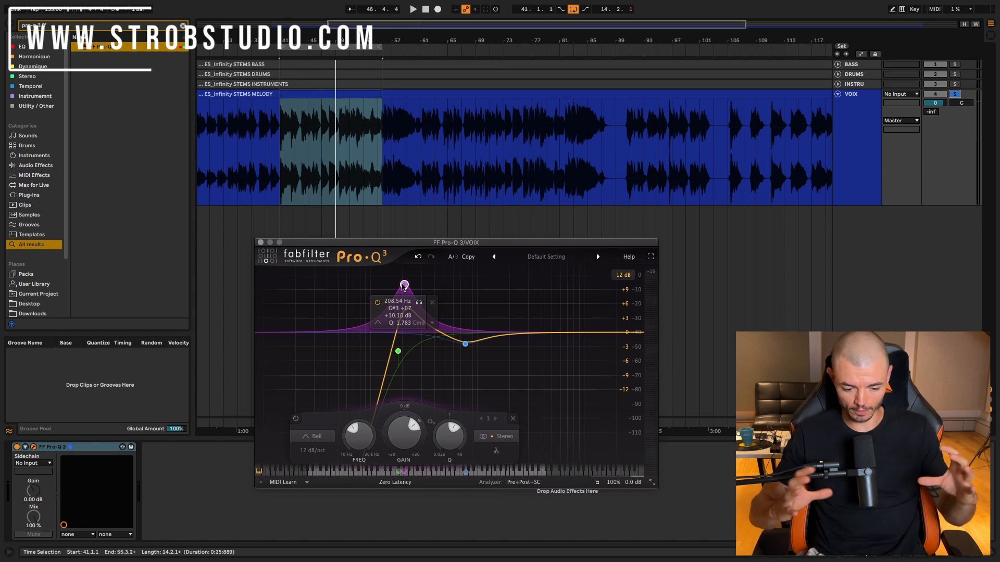
left_click_drag(404, 284, 405, 324)
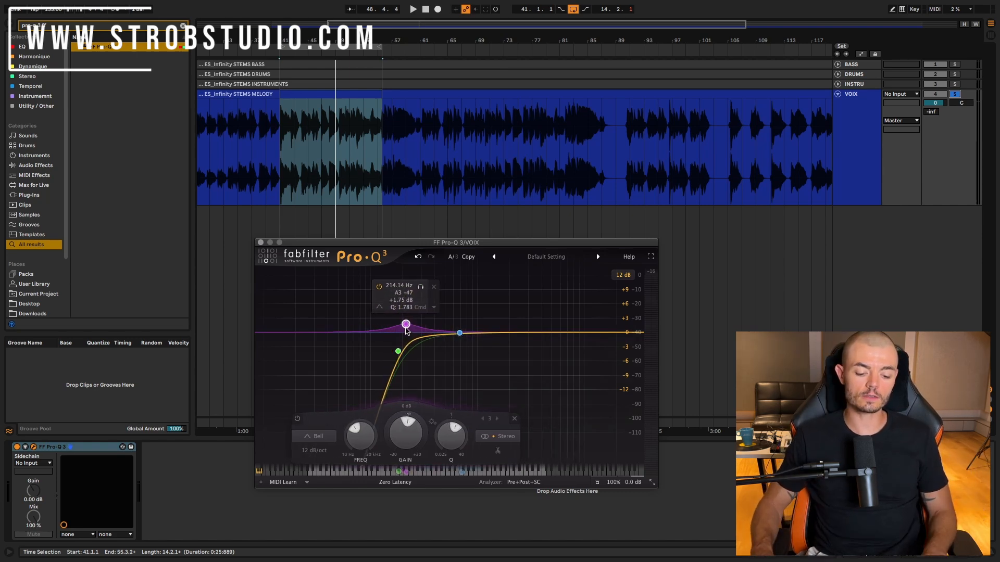
Audition the midrange bell in solo during playback, sweeping it from about 758 Hz up to about 1,579 Hz.
left_click_drag(460, 333, 464, 332)
key("space")
left_click(480, 294)
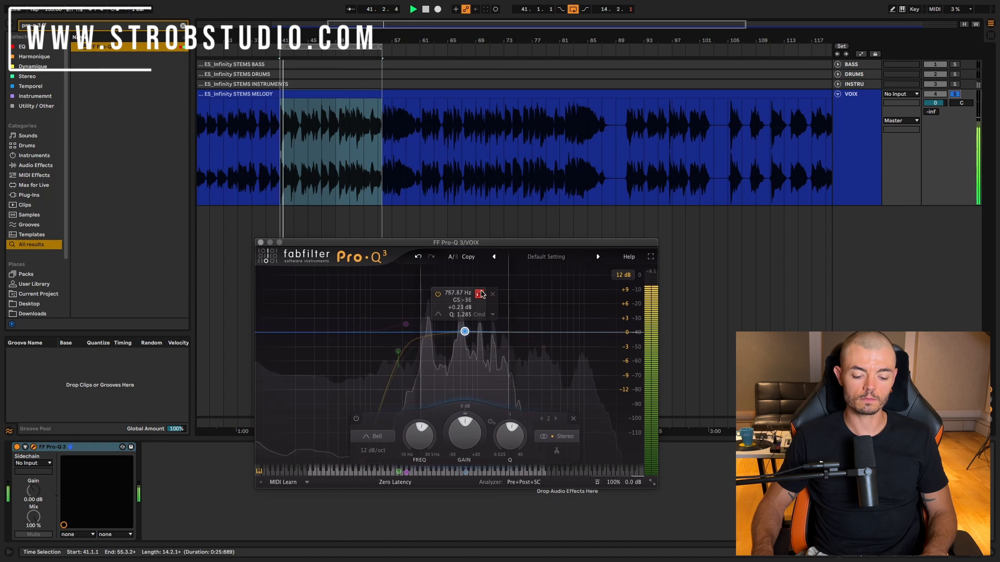
left_click_drag(480, 294, 509, 293)
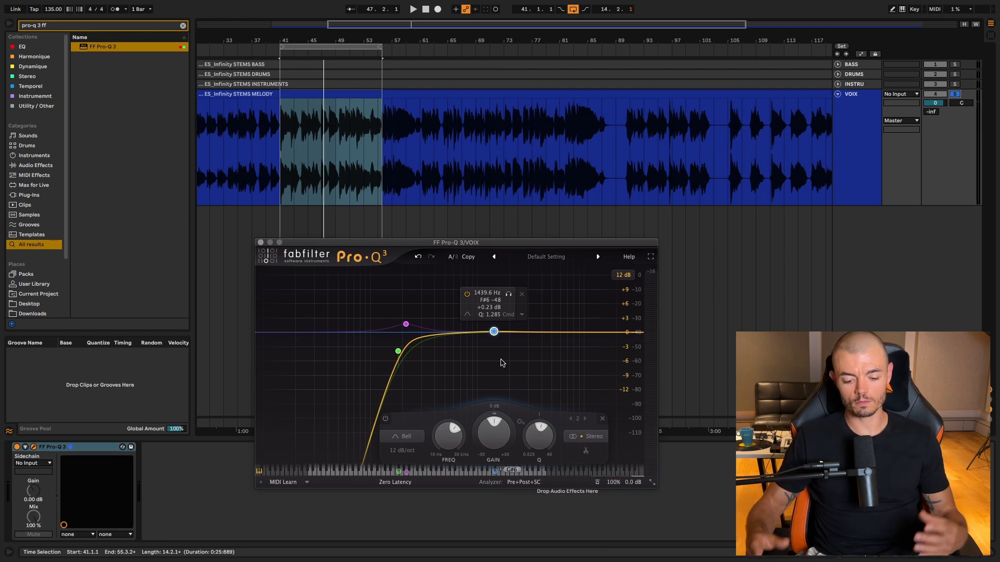
mouse_move(494, 332)
left_mouse_down()
mouse_move(504, 338)
mouse_move(498, 332)
left_mouse_up()
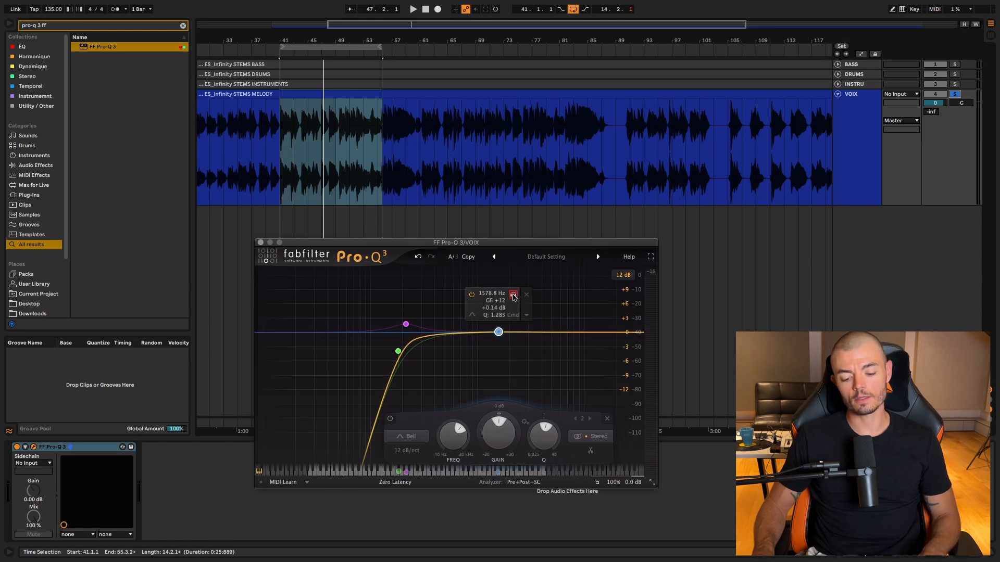
Audition the upper mids by sweeping the soloed bell up to about 2,986 Hz and on to about 3,116 Hz.
key("space")
left_click_drag(513, 296, 545, 295)
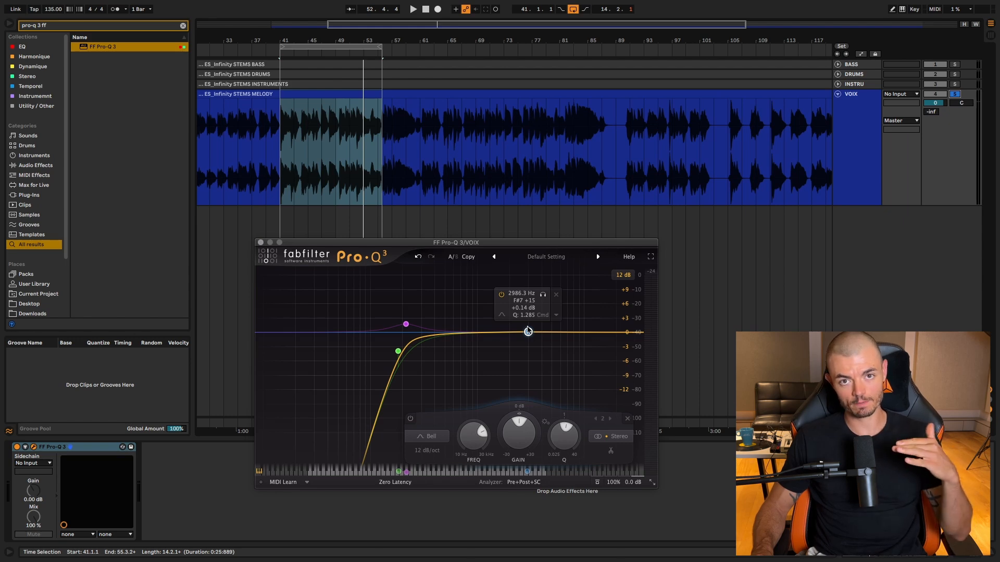
key("space")
left_click_drag(543, 295, 547, 296)
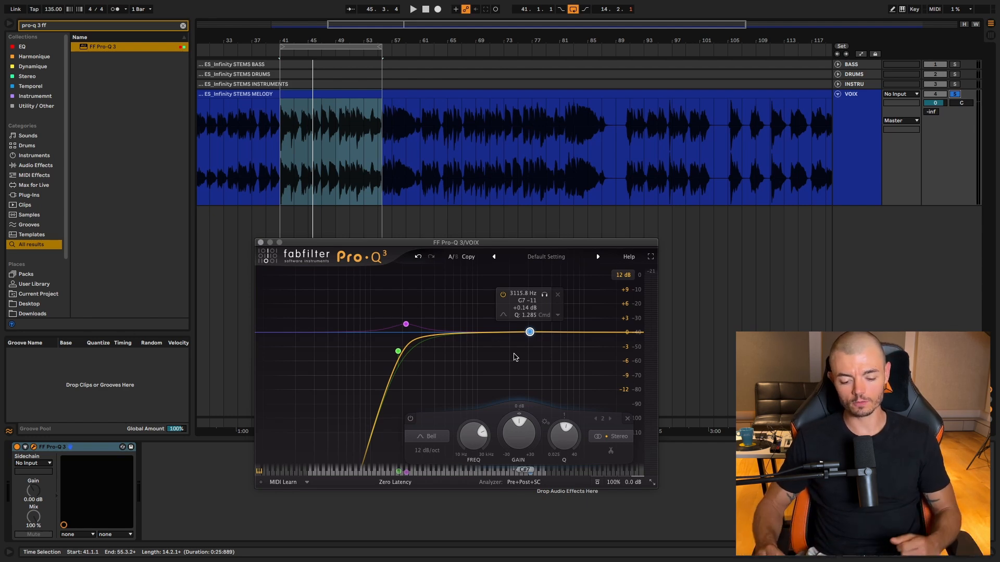
Audition the high range by moving the bell to about 15.9 kHz and sweeping it in solo down to about 5,124 Hz.
left_click_drag(529, 331, 598, 333)
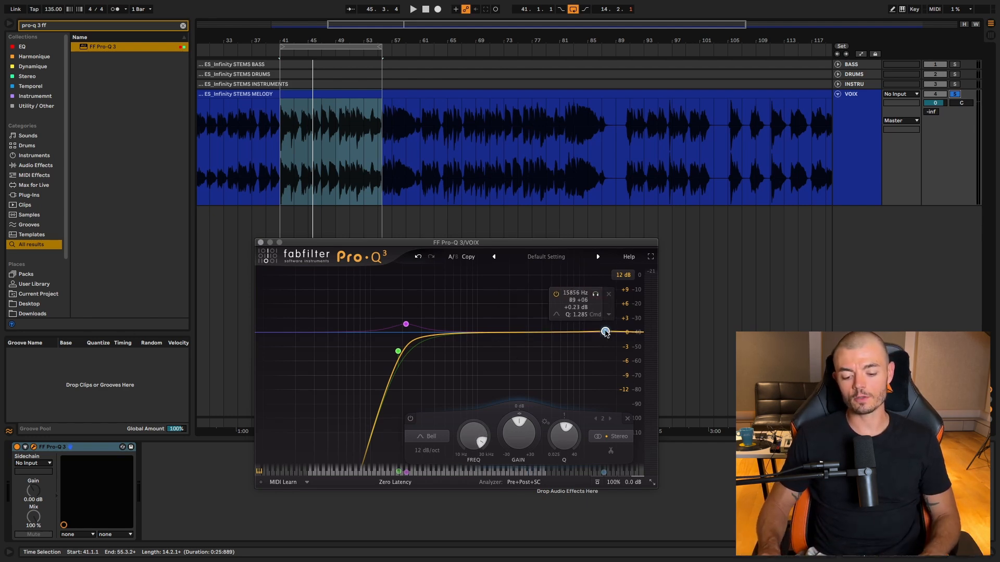
key("space")
left_click_drag(595, 294, 549, 289)
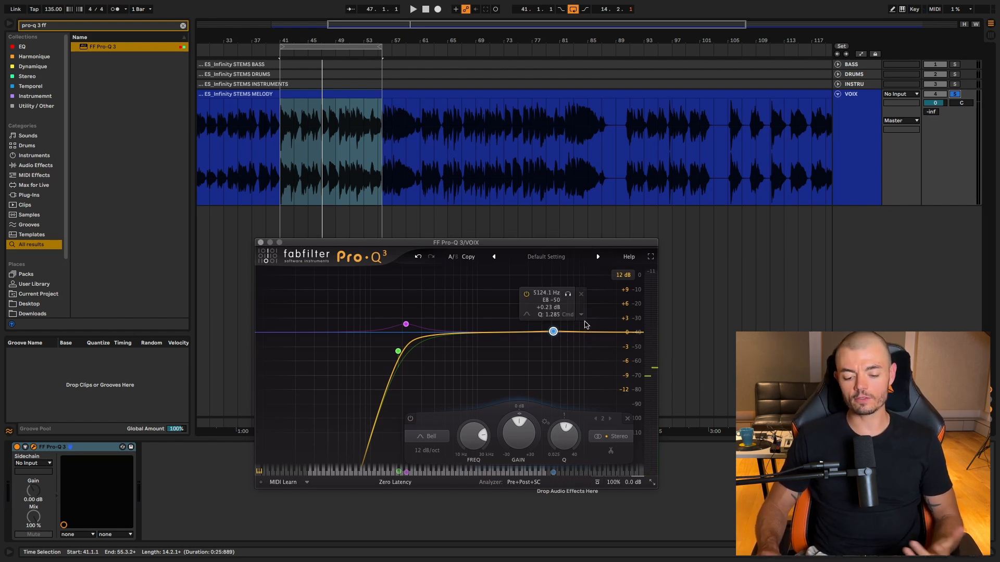
Move the nearly flat bell between about 2,079 Hz and 14.5 kHz to trace the upper frequency zones.
left_click_drag(556, 333, 515, 334)
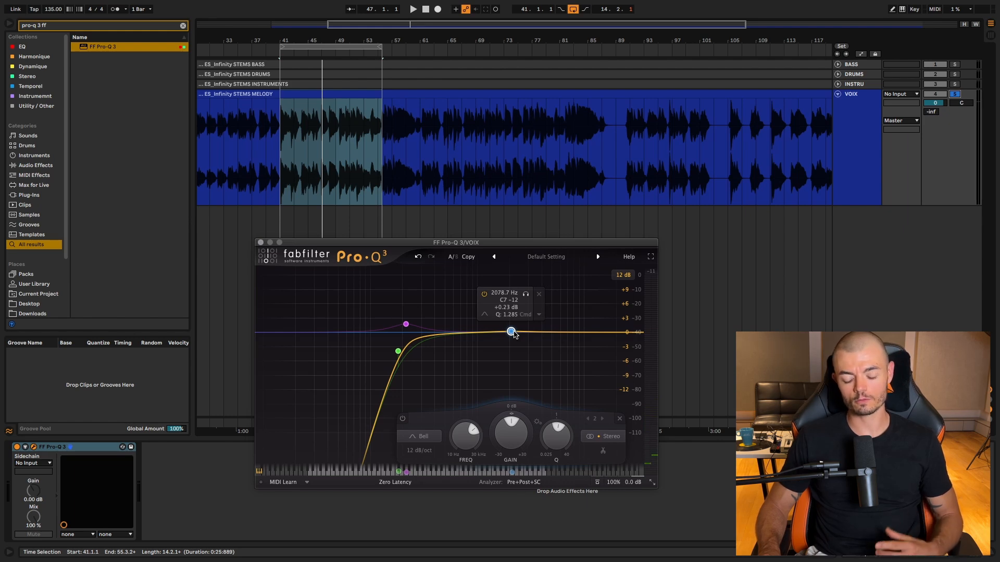
left_click_drag(514, 335, 521, 333)
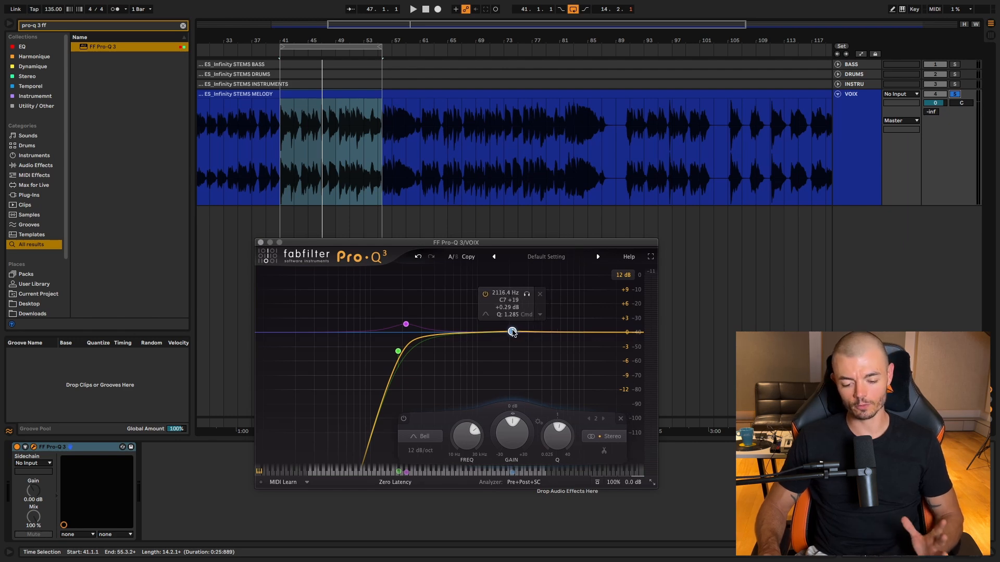
left_click_drag(513, 333, 570, 332)
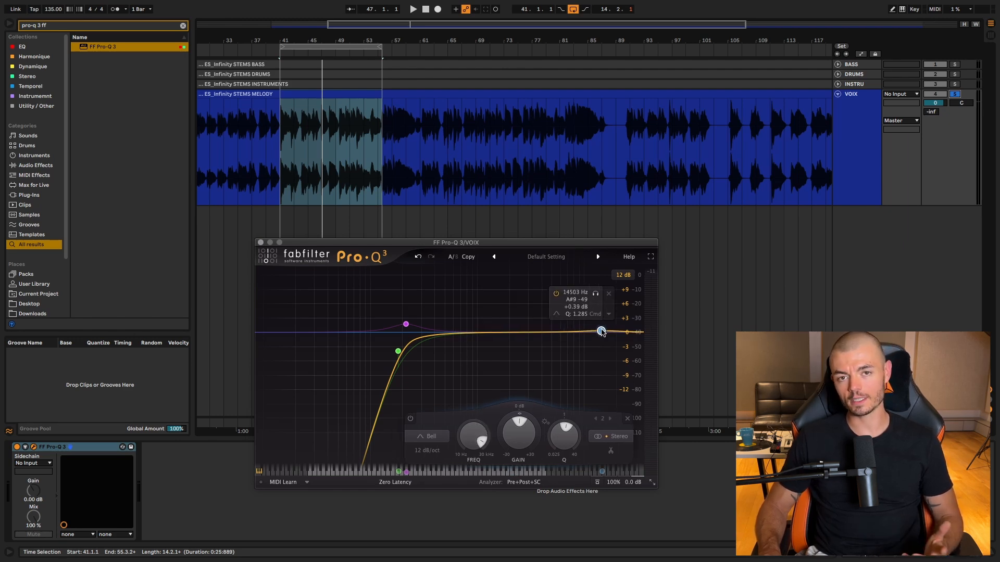
Boost the bell to about +1.97 dB near 7.5 kHz, audition it in solo, and settle it at about 6,601 Hz with +0.23 dB gain.
left_click_drag(600, 333, 578, 327)
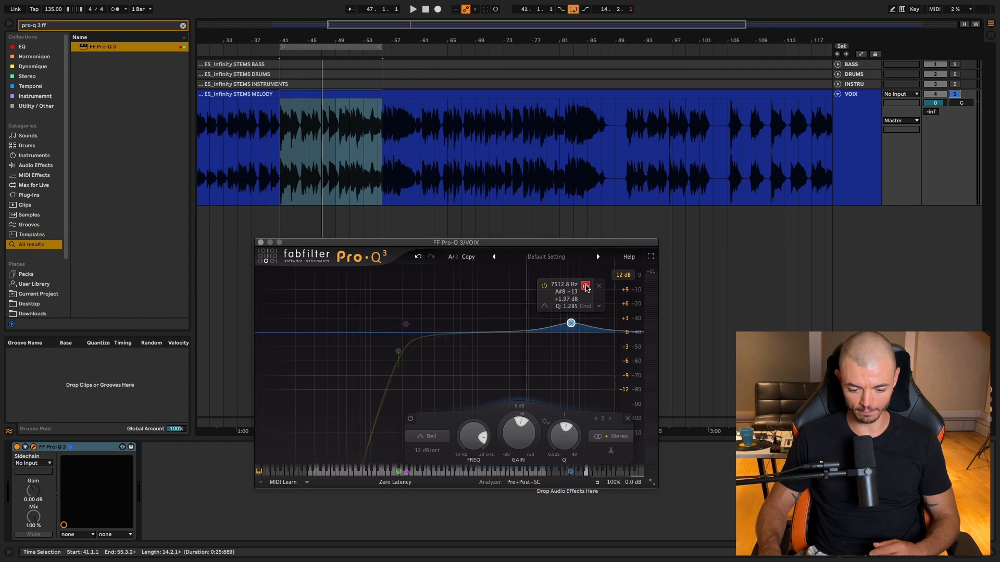
key("space")
left_click_drag(585, 287, 578, 286)
left_click_drag(564, 323, 564, 332)
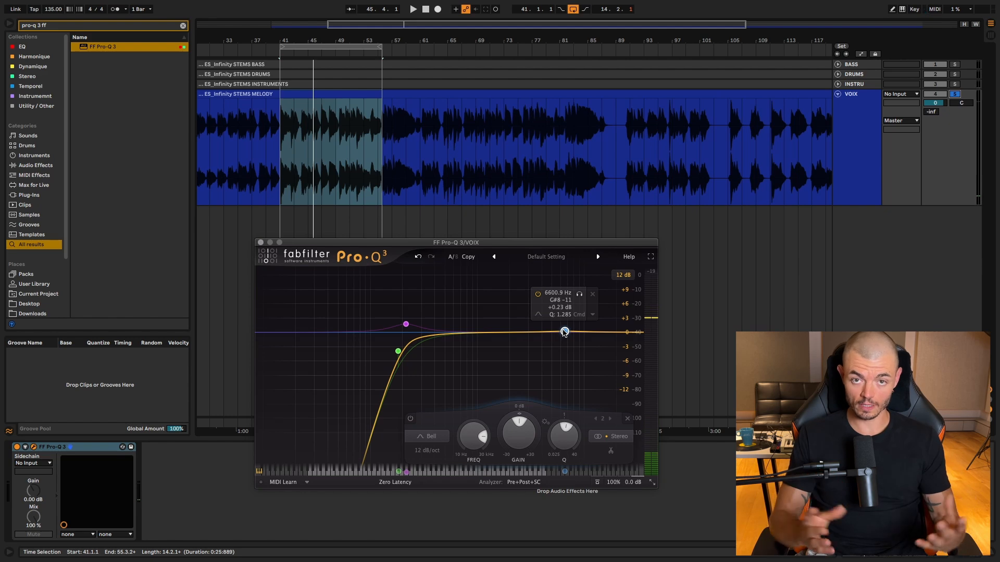